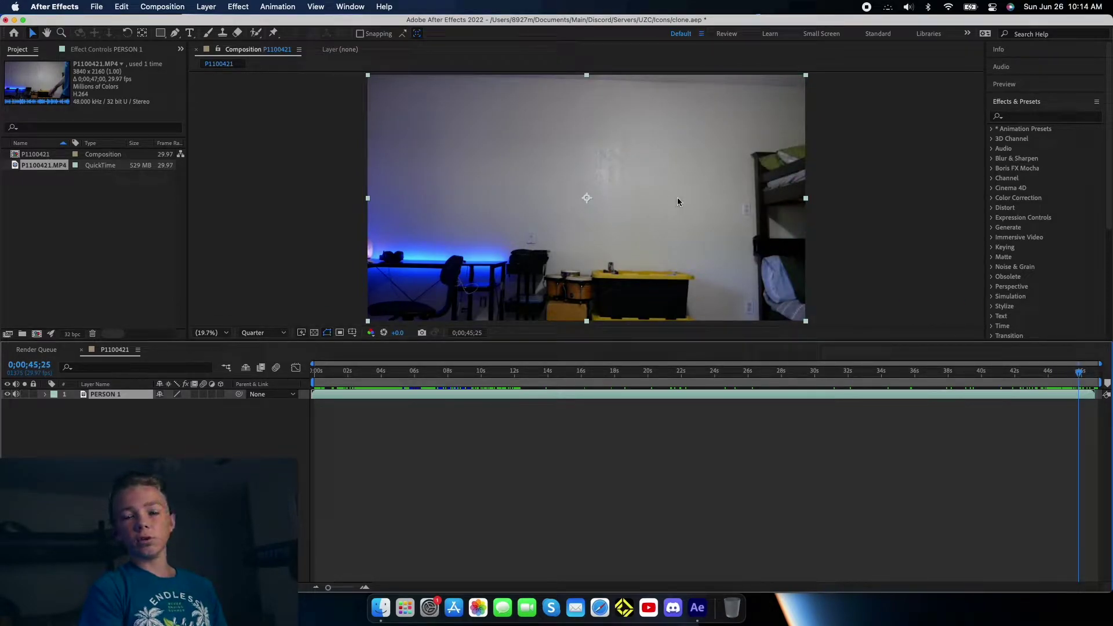
- Trim the PERSON 1 clip to run from 0;00;03;23 to 0;00;12;04, deleting the split-off remainder
{"action": "left_click", "coordinate": [902, 198]}
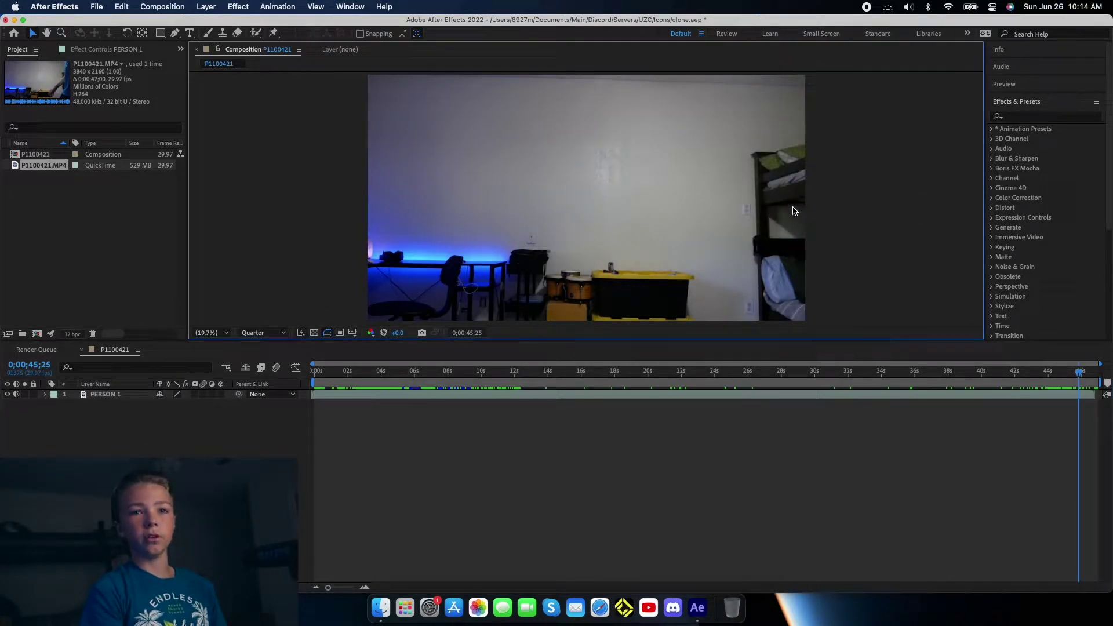
{"action": "left_click", "coordinate": [794, 211]}
{"action": "left_click_drag", "start_coordinate": [1081, 376], "coordinate": [378, 382]}
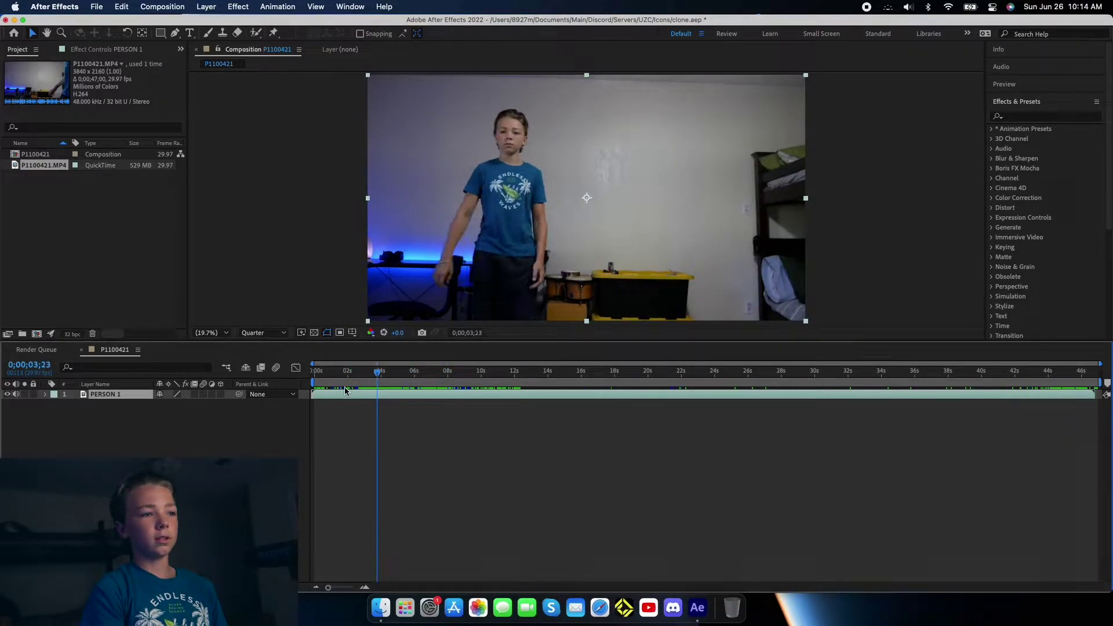
{"action": "left_click_drag", "start_coordinate": [310, 393], "coordinate": [516, 375]}
{"action": "key", "text": "super+shift+d"}
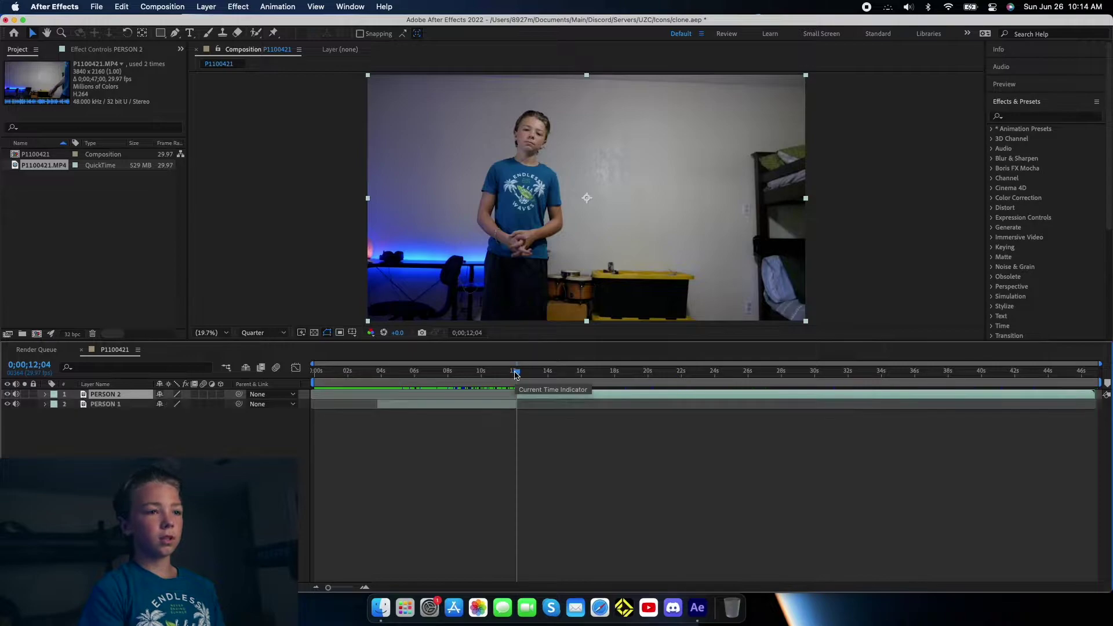
{"action": "key", "text": "Delete"}
- Duplicate the trimmed PERSON 1 layer and place the copy beneath the original
{"action": "left_click_drag", "start_coordinate": [518, 375], "coordinate": [413, 375]}
{"action": "left_click", "coordinate": [107, 397]}
{"action": "key", "text": "super+d"}
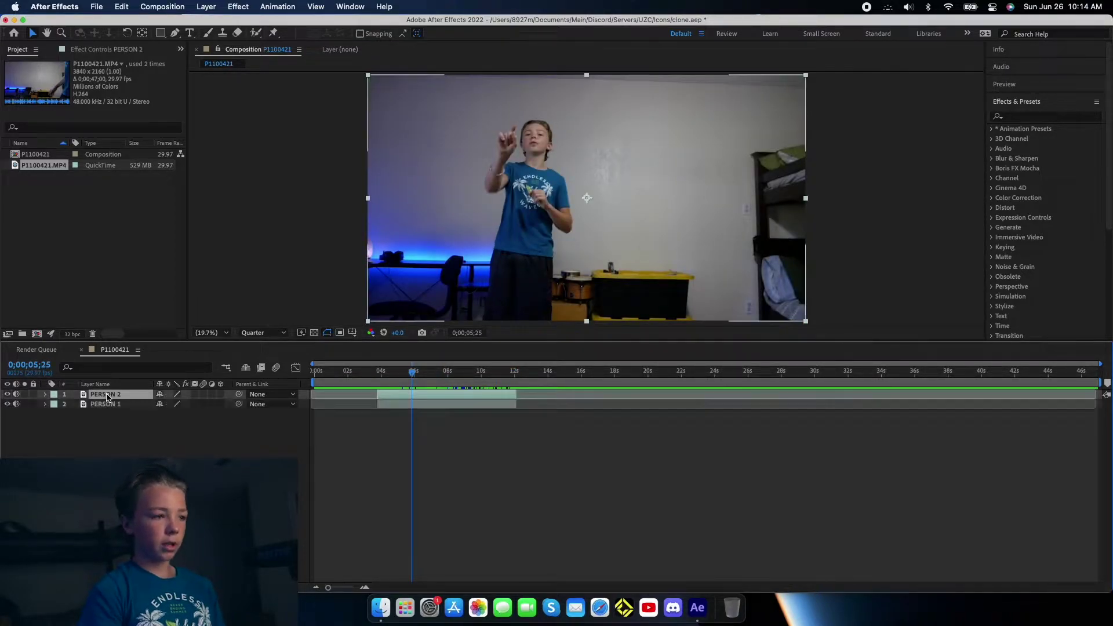
{"action": "left_click", "coordinate": [116, 404]}
{"action": "key", "text": "Return"}
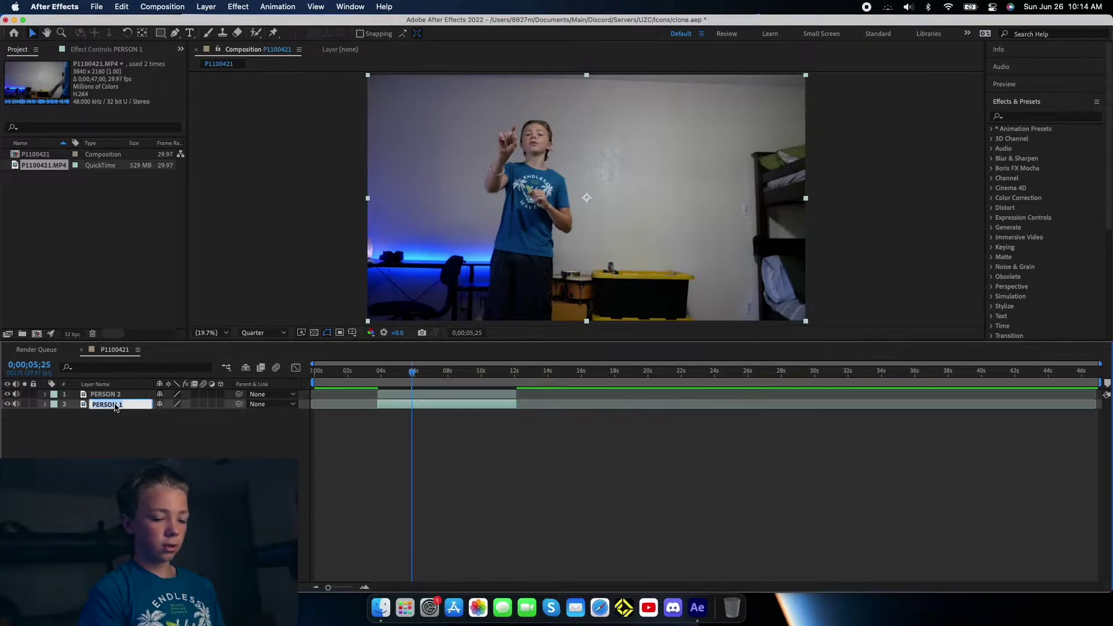
{"action": "key", "text": "Return"}
{"action": "left_click_drag", "start_coordinate": [133, 396], "coordinate": [127, 414]}
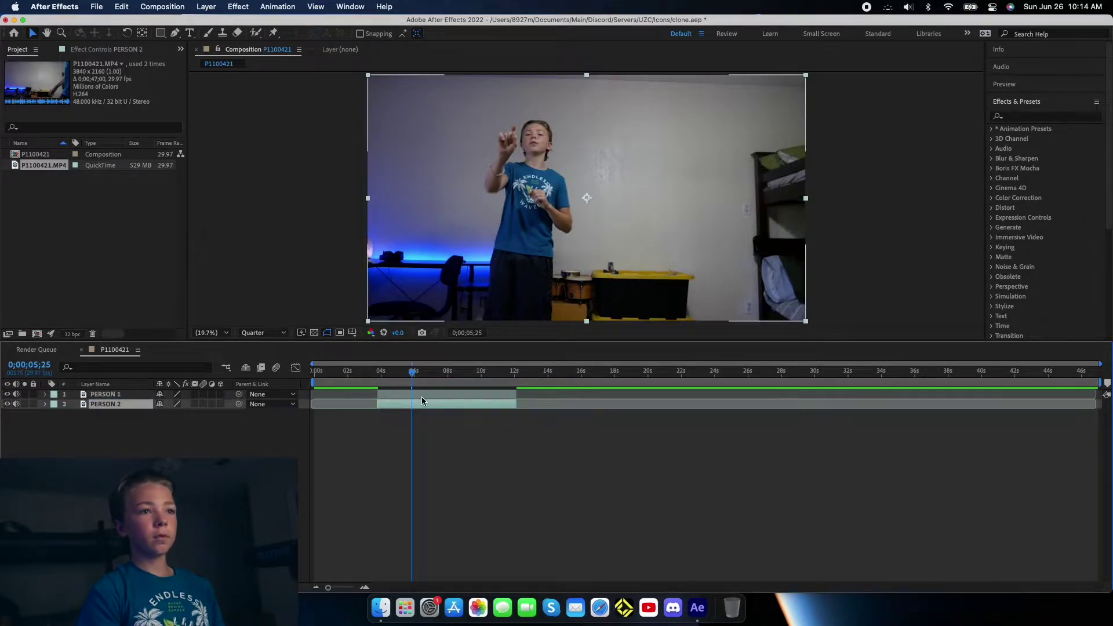
- Extend the PERSON 2 clip to reach the second person's take and trim it to that section of the footage
{"action": "left_click_drag", "start_coordinate": [411, 374], "coordinate": [872, 400]}
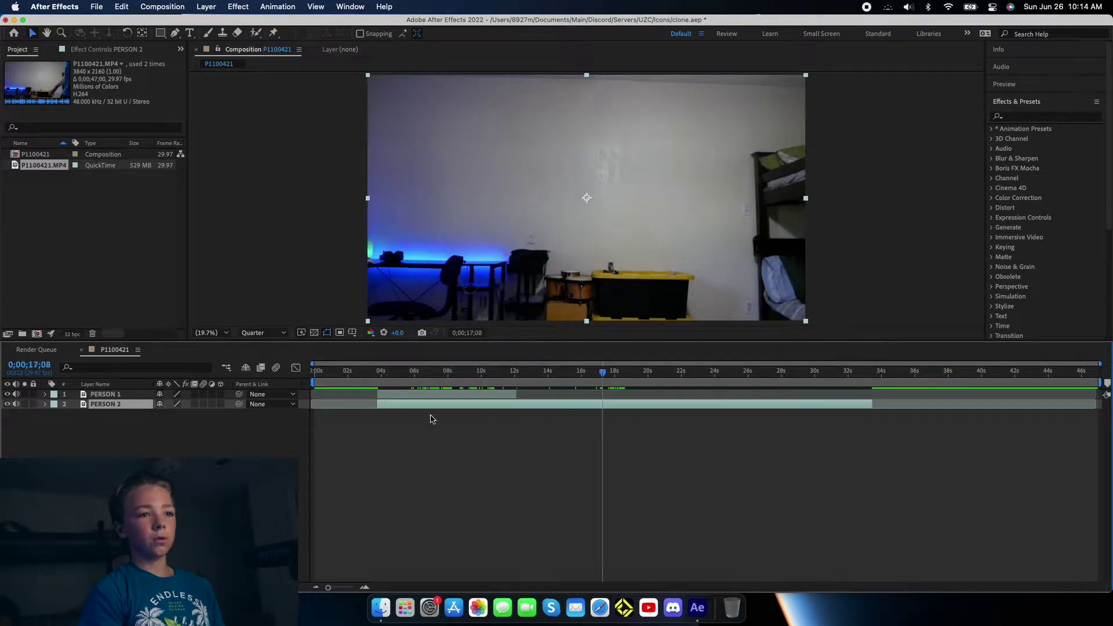
{"action": "left_click_drag", "start_coordinate": [377, 404], "coordinate": [582, 404]}
{"action": "key", "text": "alt+]"}
- Lower the PERSON 1 layer's opacity to 66% and slide the PERSON 2 clip earlier to overlap it
{"action": "left_click_drag", "start_coordinate": [724, 372], "coordinate": [514, 380]}
{"action": "key", "text": "t"}
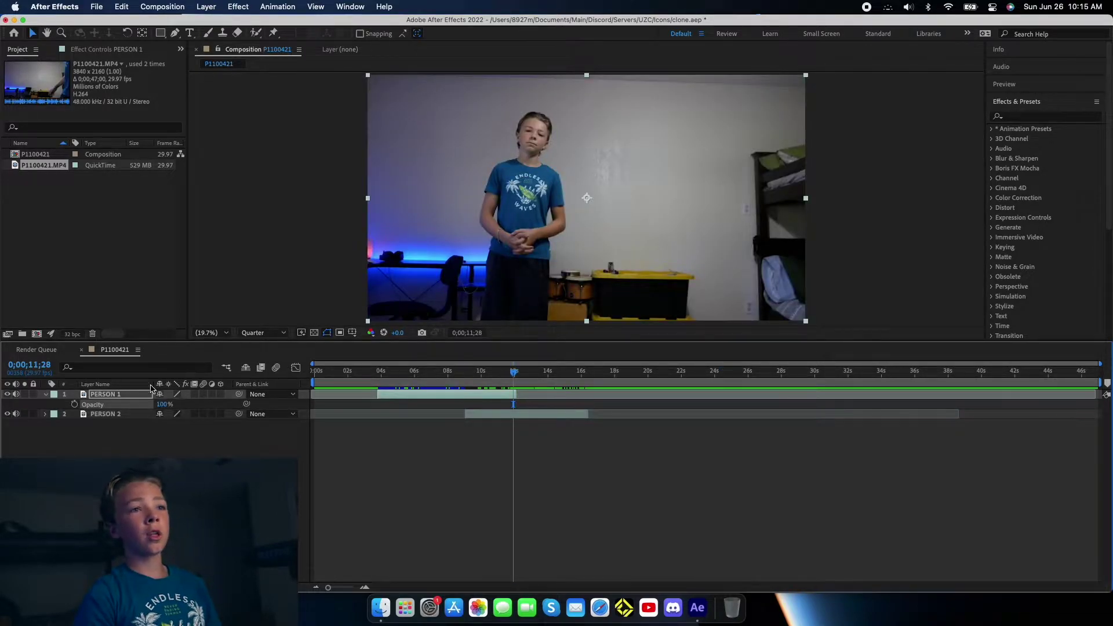
{"action": "left_click_drag", "start_coordinate": [162, 405], "coordinate": [144, 403]}
{"action": "left_click_drag", "start_coordinate": [502, 410], "coordinate": [477, 414]}
{"action": "left_click_drag", "start_coordinate": [515, 372], "coordinate": [464, 377]}
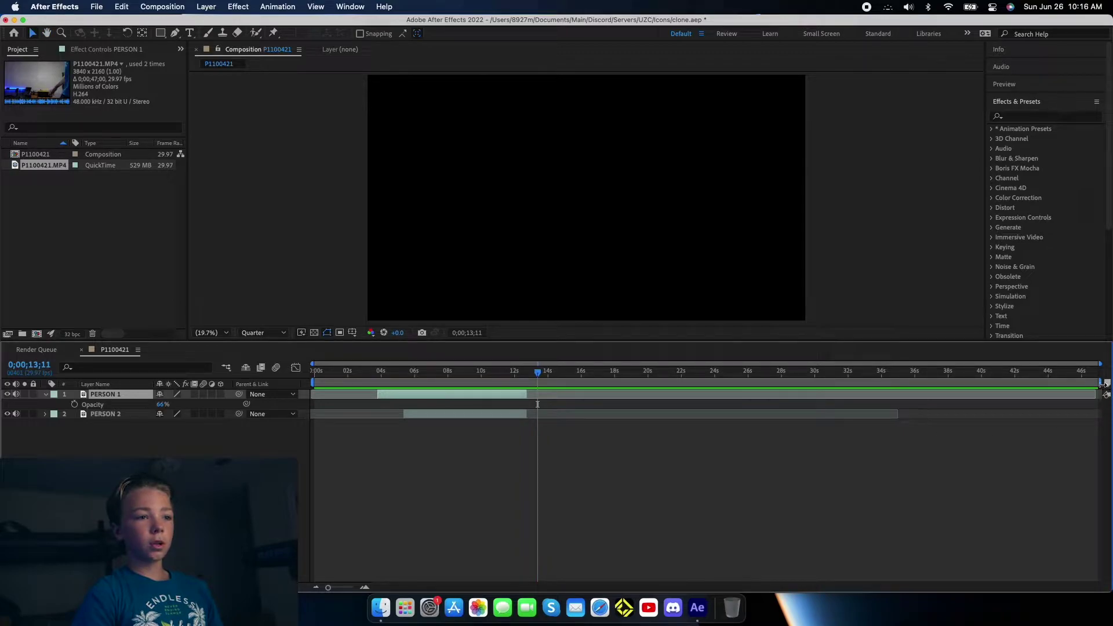
- Set the work area to the PERSON 1 clip's span, with PERSON 2's start extended to match, and trim the comp to it
{"action": "left_click_drag", "start_coordinate": [1103, 385], "coordinate": [529, 423]}
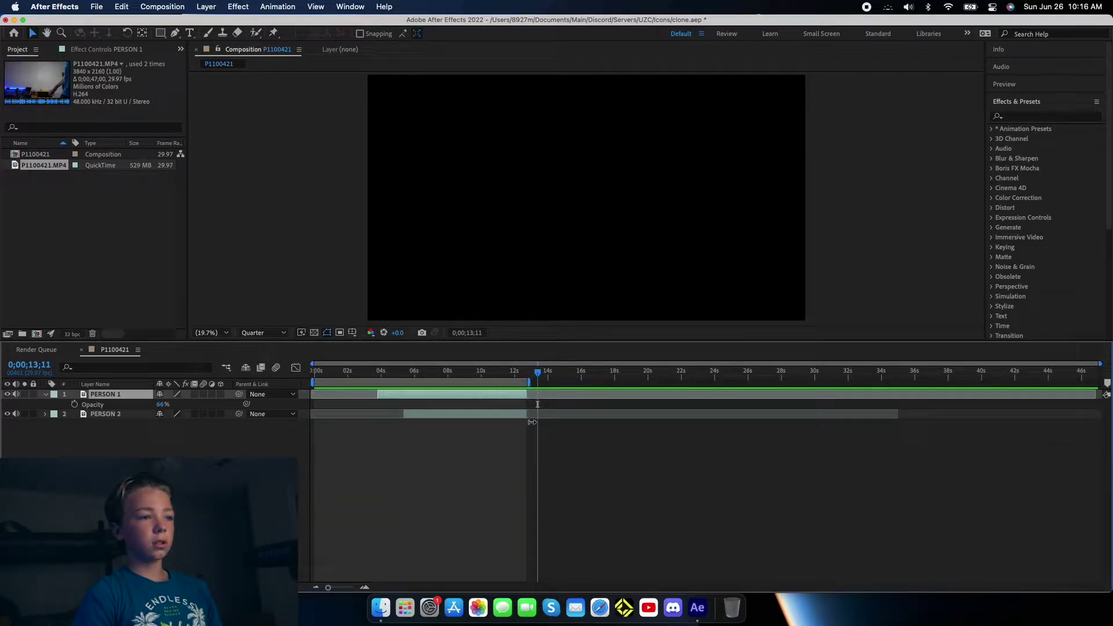
{"action": "left_click", "coordinate": [531, 422]}
{"action": "left_click_drag", "start_coordinate": [313, 382], "coordinate": [378, 414]}
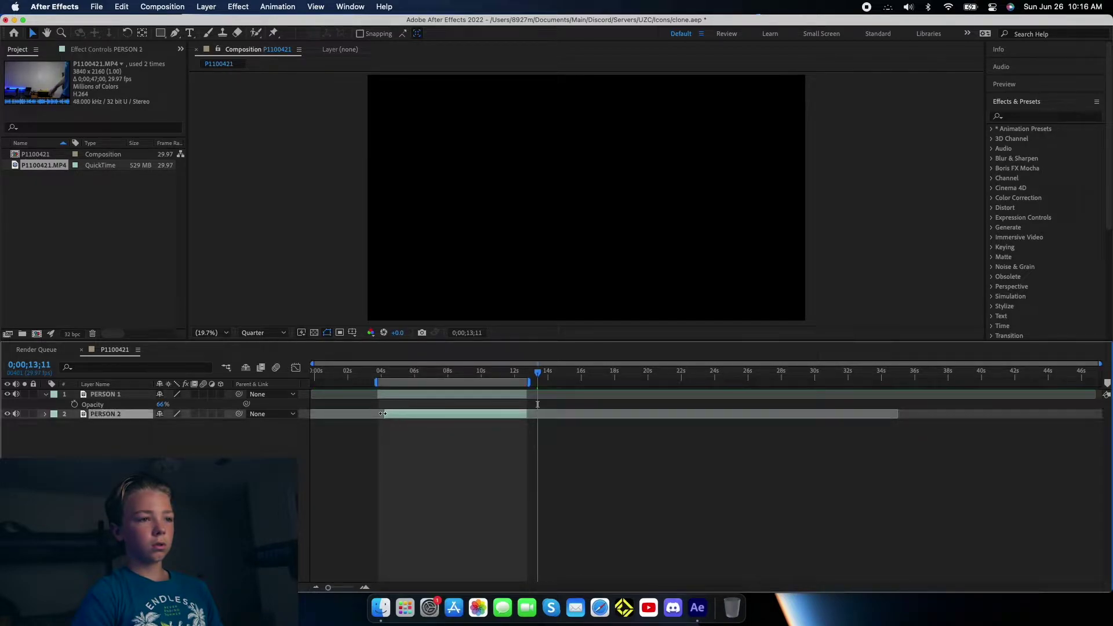
{"action": "right_click", "coordinate": [405, 382]}
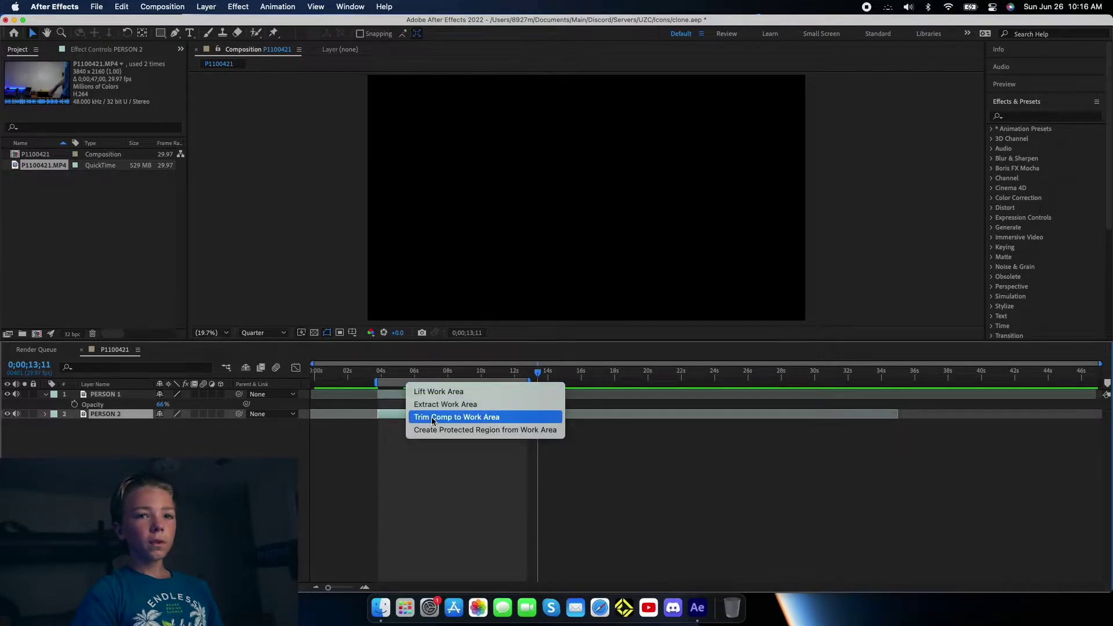
{"action": "left_click", "coordinate": [464, 417]}
- Duplicate the PERSON 2 layer at the start of the comp and rename the lower copy CLEAN PLATE
{"action": "left_click_drag", "start_coordinate": [1098, 380], "coordinate": [284, 381]}
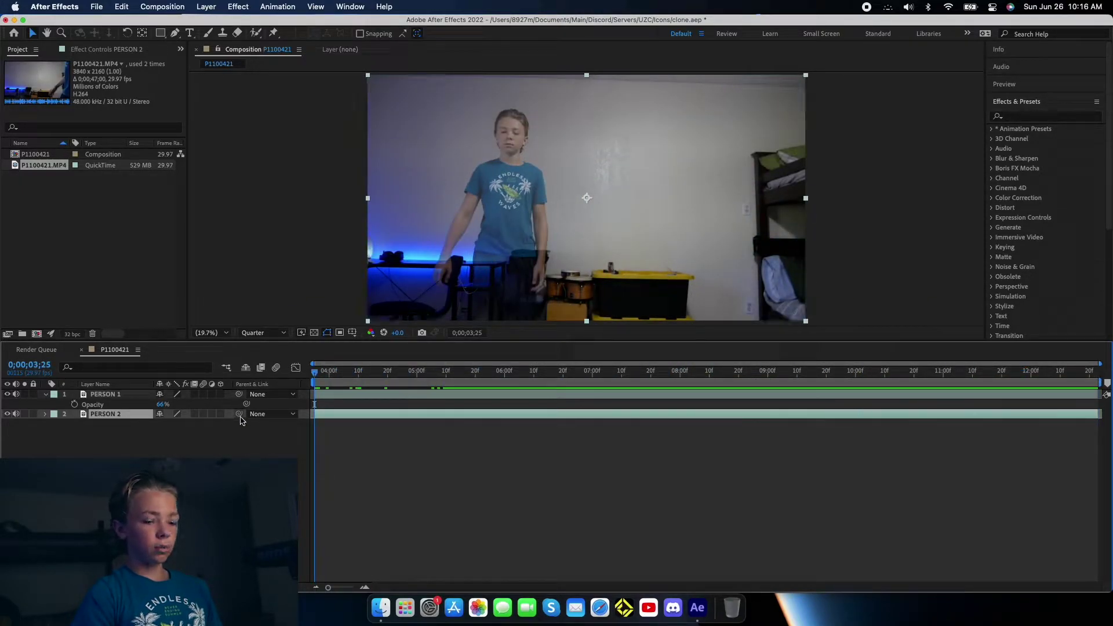
{"action": "key", "text": "super+d"}
{"action": "left_click", "coordinate": [119, 424]}
{"action": "key", "text": "Return"}
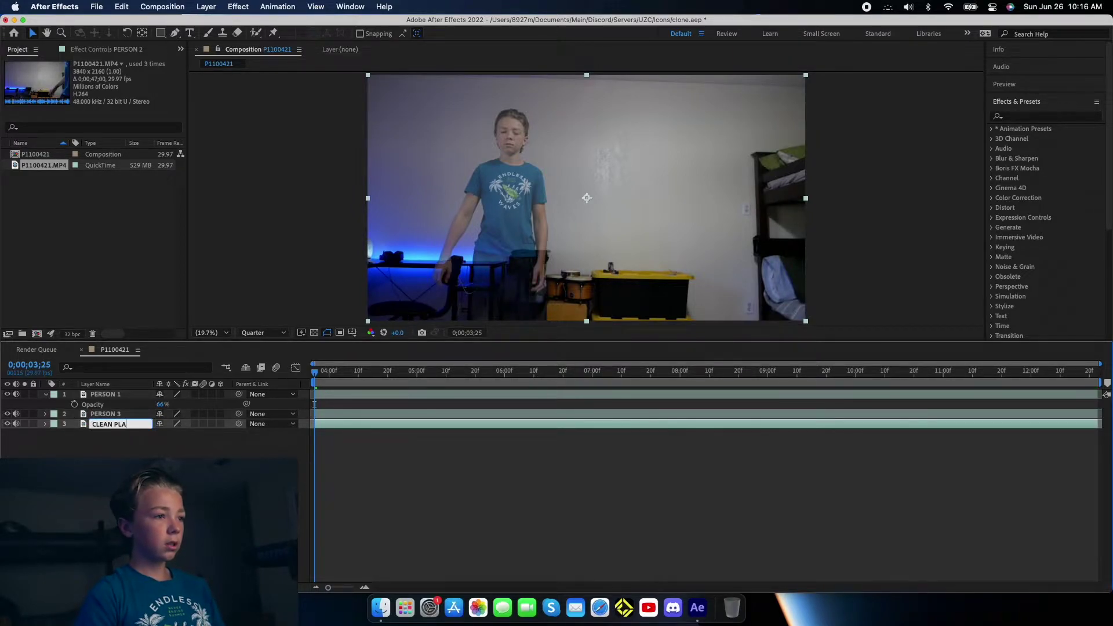
{"action": "type", "text": "CLEAN PLATE"}
{"action": "key", "text": "Return"}
- Rename the PERSON 3 layer as PERSON 2
{"action": "left_click", "coordinate": [115, 414]}
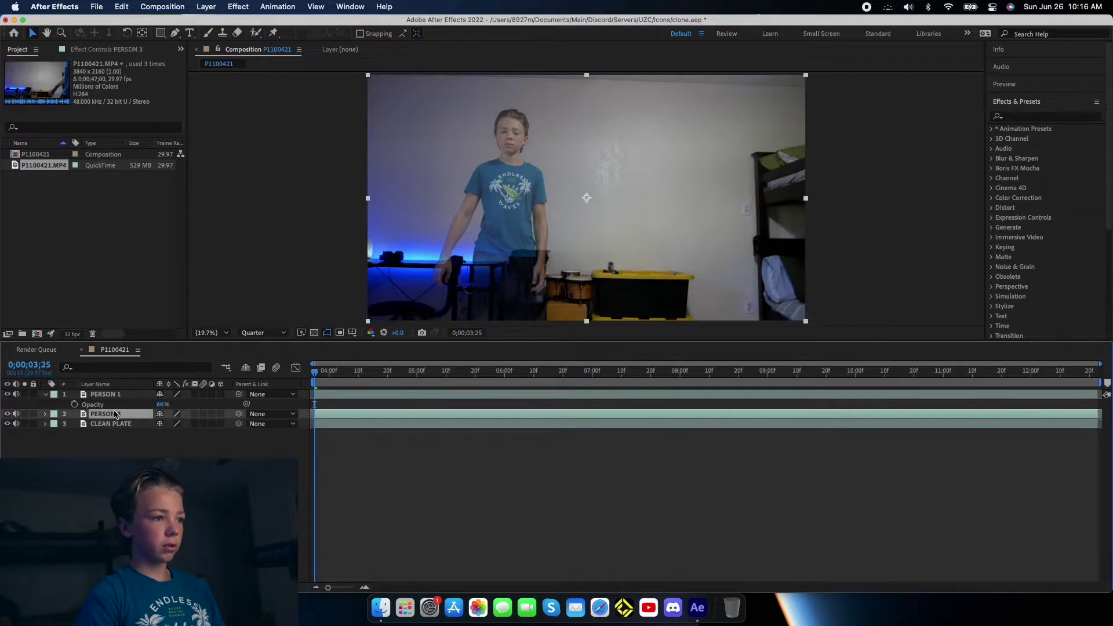
{"action": "key", "text": "Return"}
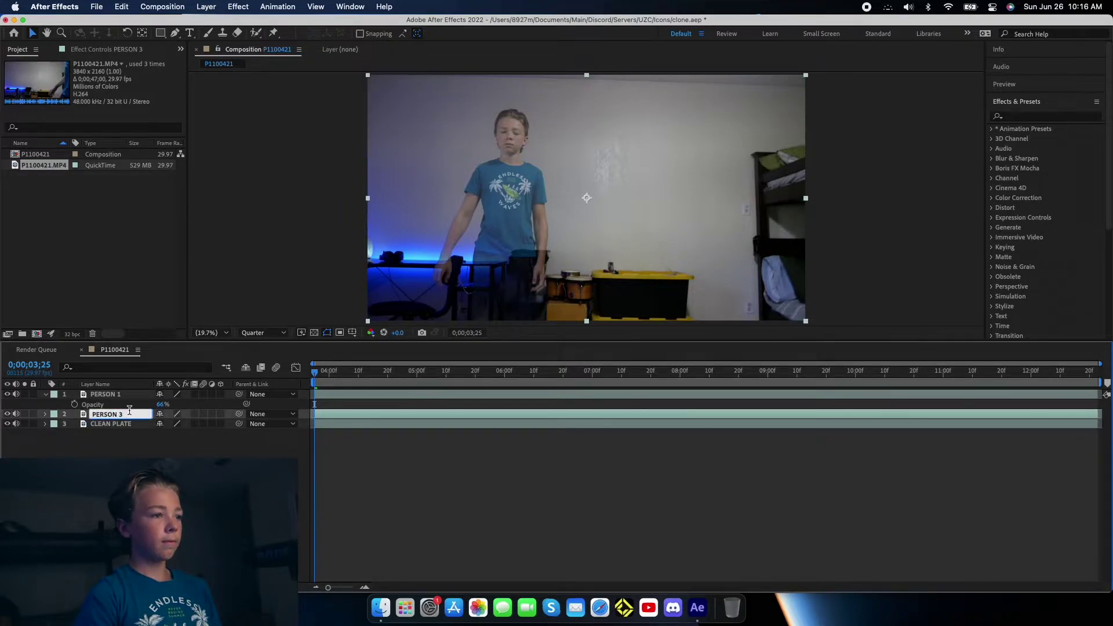
{"action": "key", "text": "BackSpace"}
{"action": "type", "text": "2"}
{"action": "key", "text": "Return"}
- Solo the CLEAN PLATE layer and shift its clip earlier so the comp starts on an empty-room frame
{"action": "left_click", "coordinate": [116, 424]}
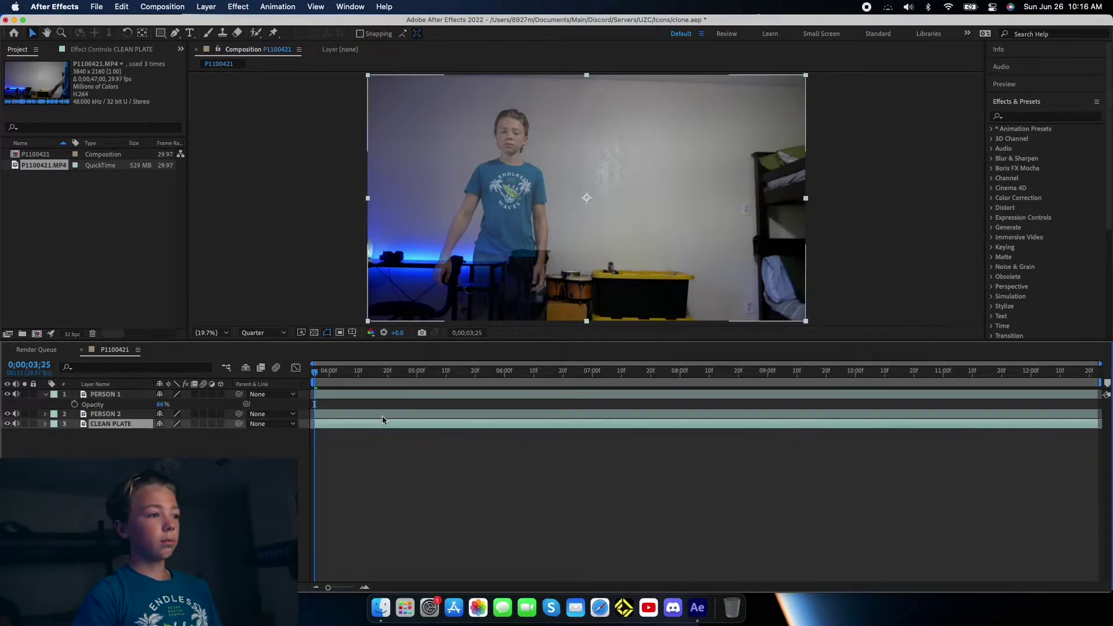
{"action": "left_click", "coordinate": [24, 423]}
{"action": "left_click", "coordinate": [24, 423]}
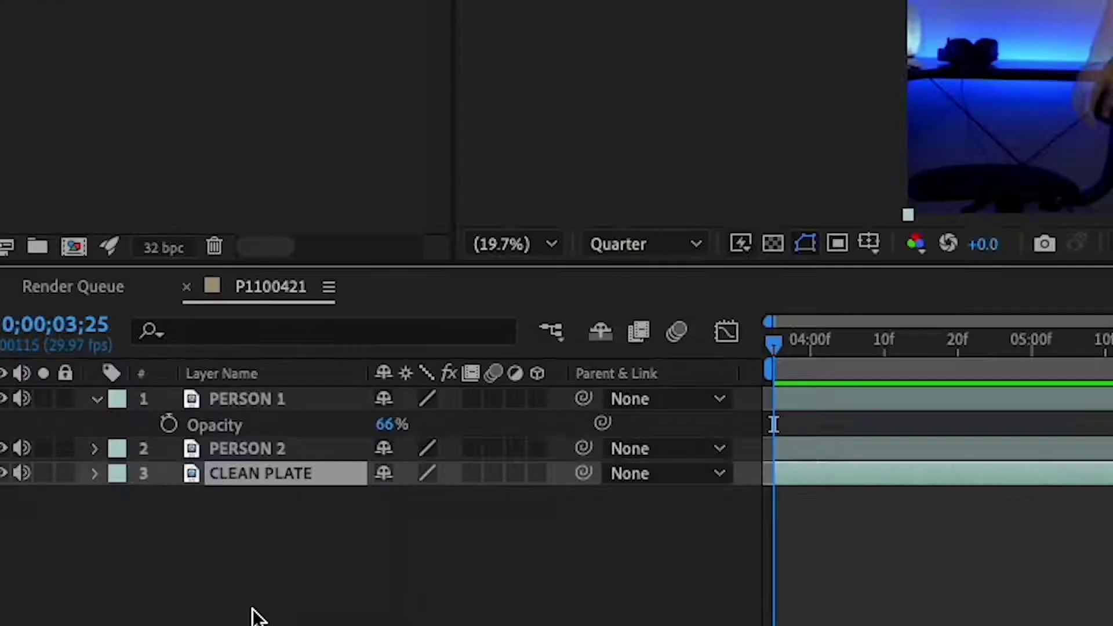
{"action": "left_click", "coordinate": [44, 473]}
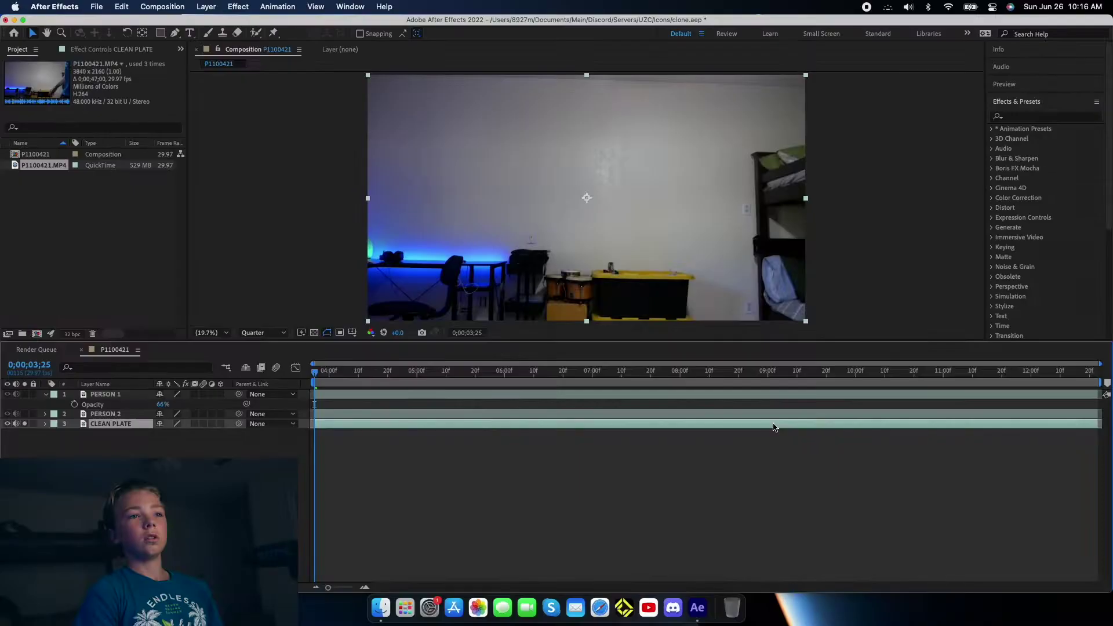
{"action": "left_click_drag", "start_coordinate": [773, 427], "coordinate": [673, 455]}
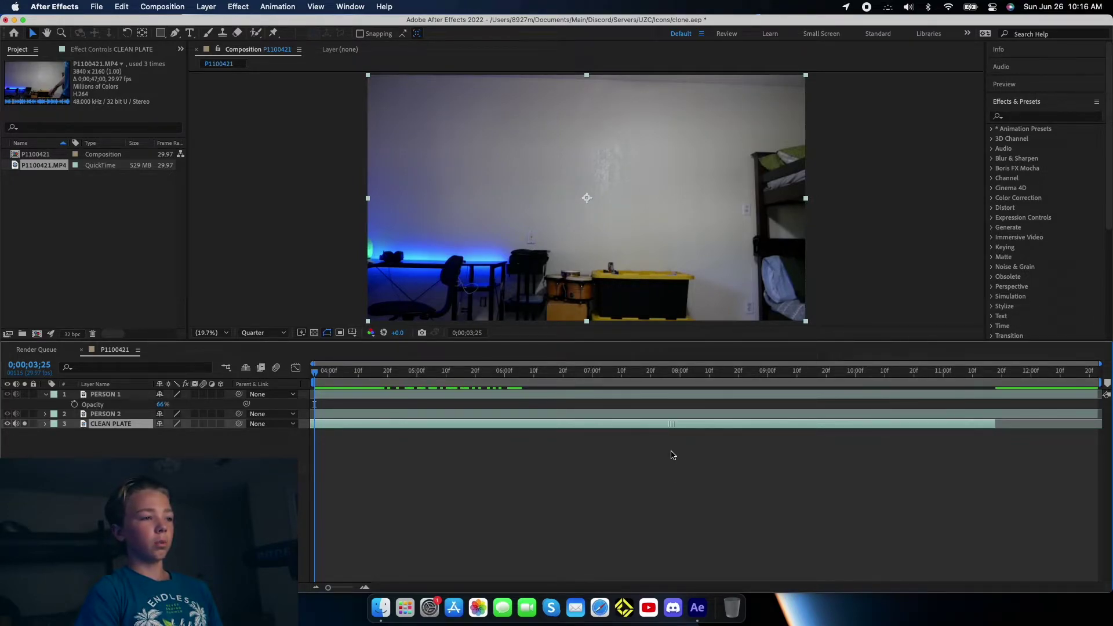
- Freeze the CLEAN PLATE layer on its current frame, extend the clip toward the comp's end, and turn off its solo
{"action": "right_click", "coordinate": [122, 432]}
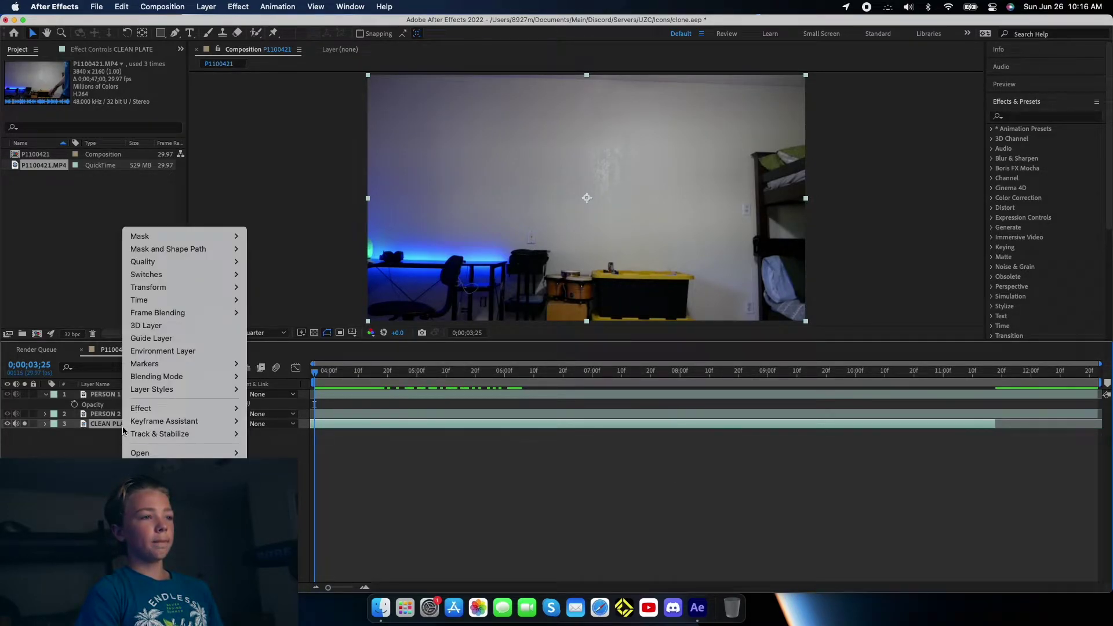
{"action": "mouse_move", "coordinate": [178, 299]}
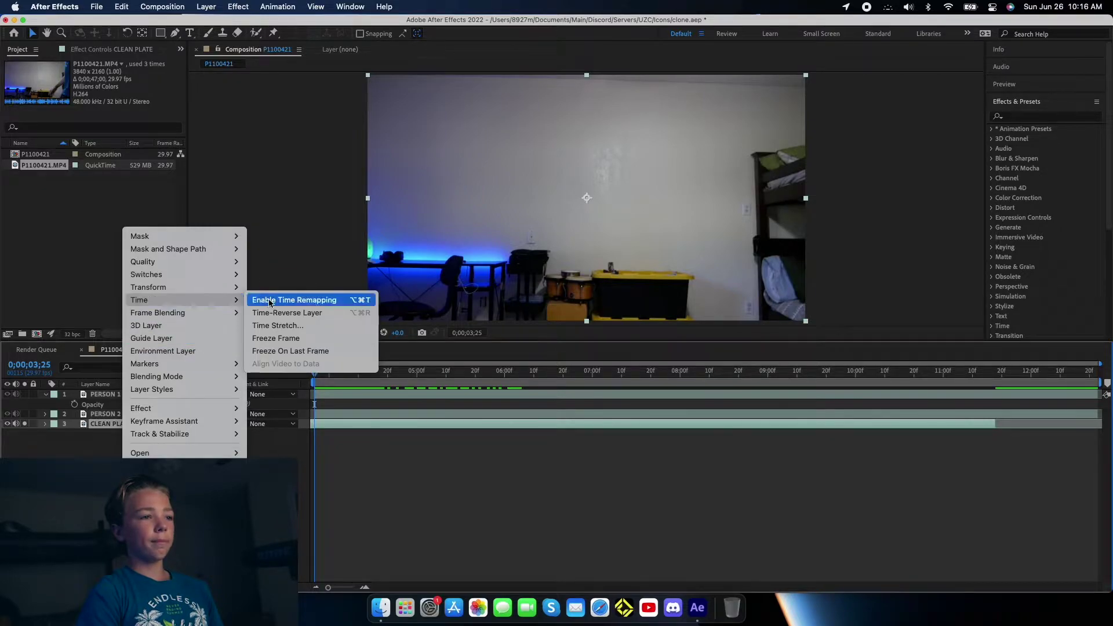
{"action": "left_click", "coordinate": [283, 339]}
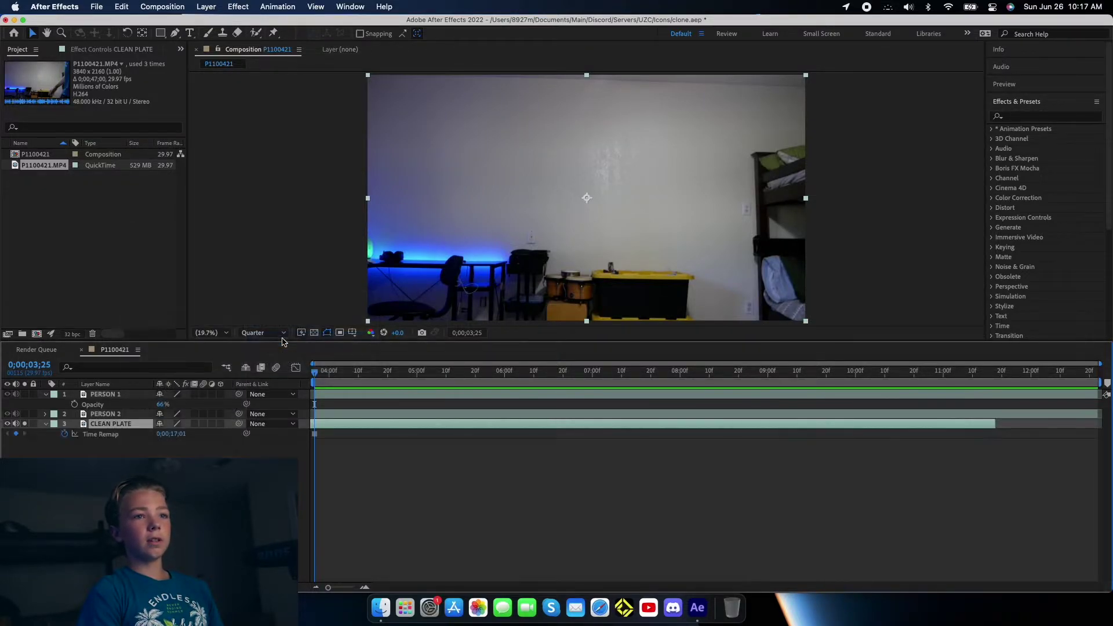
{"action": "left_click_drag", "start_coordinate": [320, 382], "coordinate": [938, 374]}
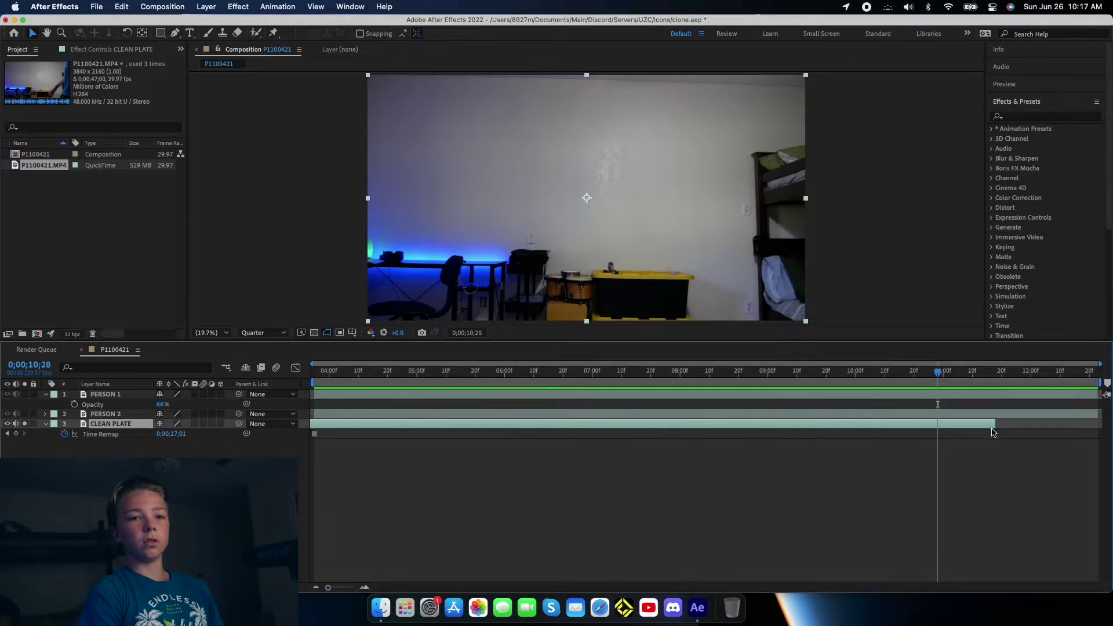
{"action": "left_click_drag", "start_coordinate": [997, 424], "coordinate": [1110, 424]}
{"action": "left_click_drag", "start_coordinate": [938, 380], "coordinate": [289, 429]}
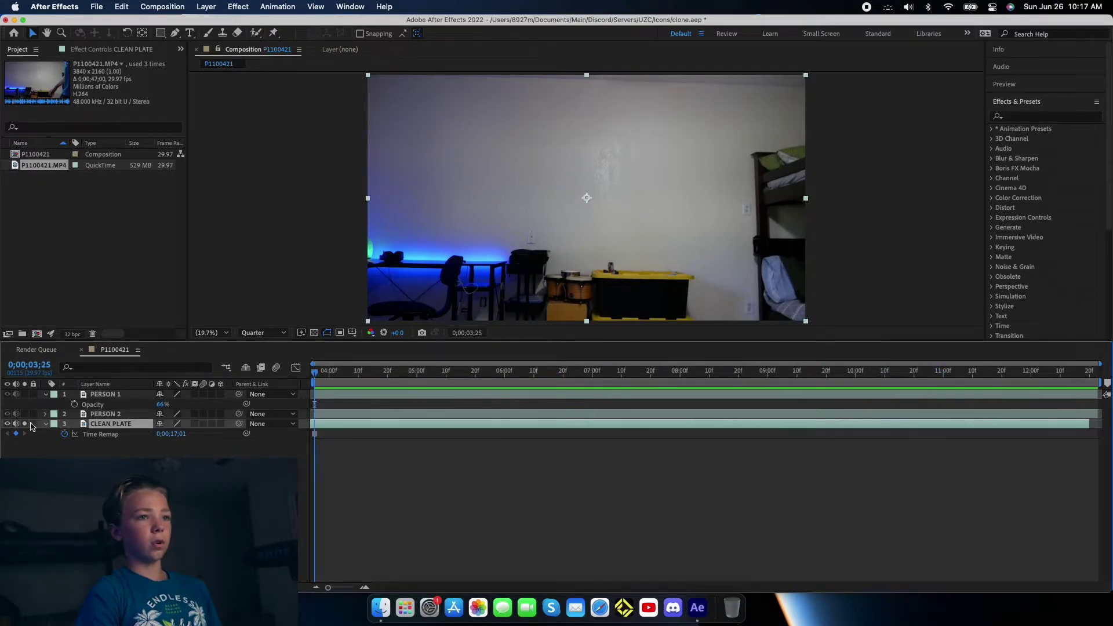
{"action": "left_click", "coordinate": [25, 423]}
- Draw a closed Pen tool mask on the PERSON 1 layer around the standing person, reaching past the frame's lower and left edges
{"action": "left_click", "coordinate": [107, 393]}
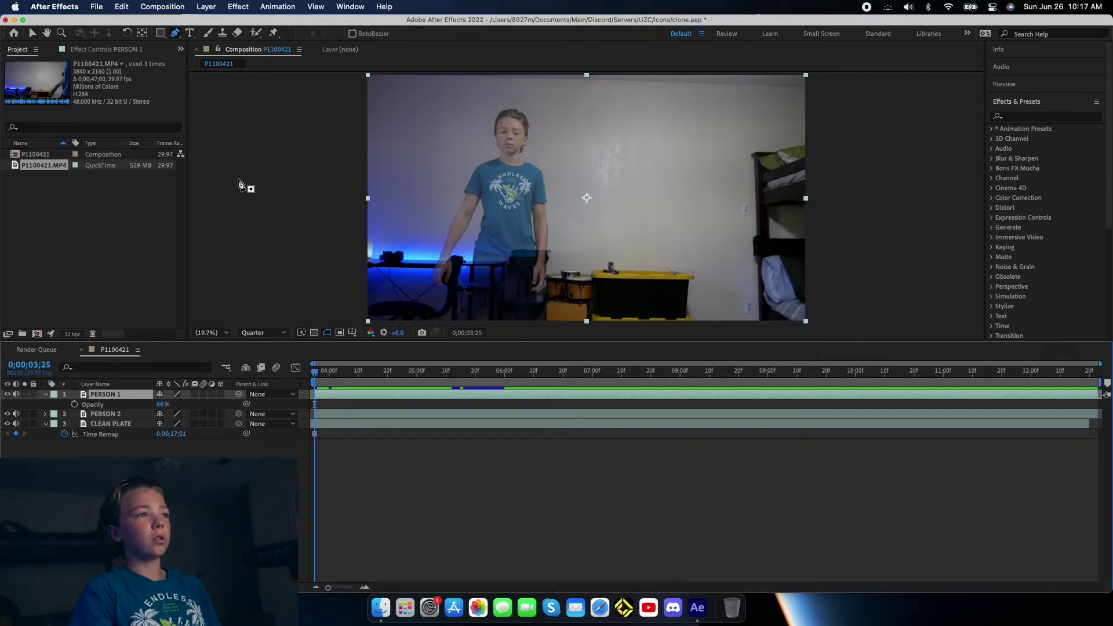
{"action": "left_click", "coordinate": [176, 35]}
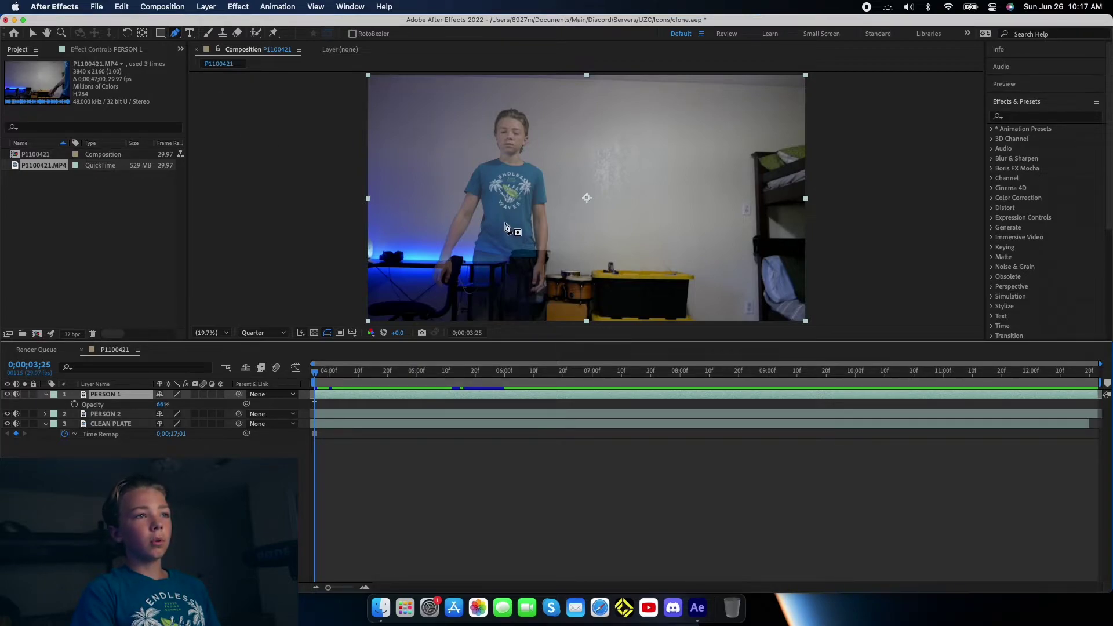
{"action": "left_click", "coordinate": [383, 123]}
{"action": "left_click", "coordinate": [450, 106]}
{"action": "left_click", "coordinate": [489, 101]}
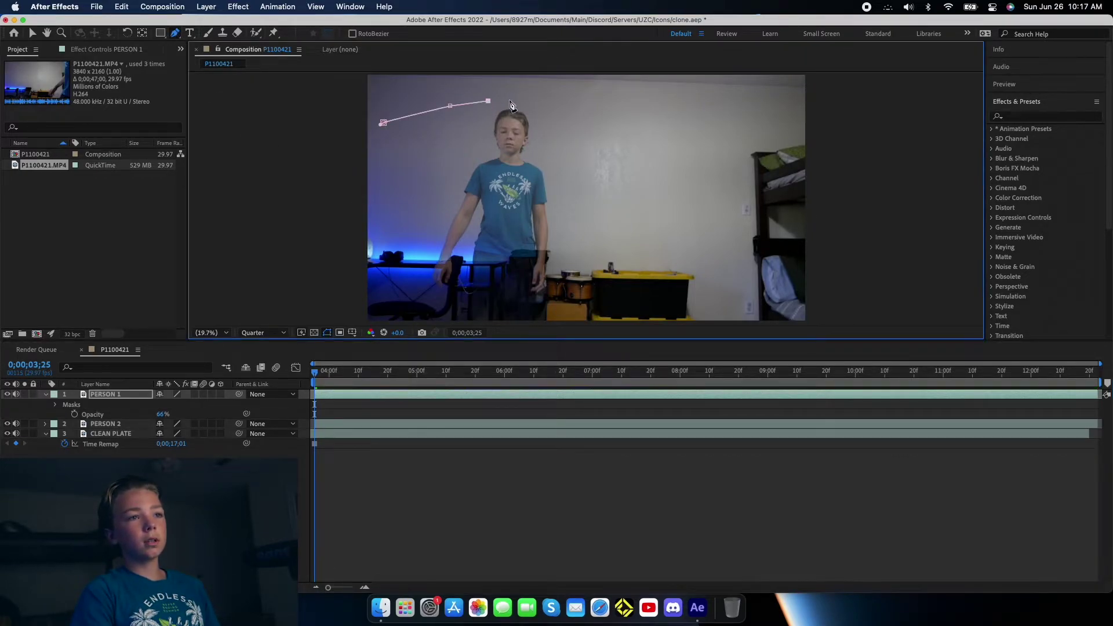
{"action": "left_click", "coordinate": [528, 101]}
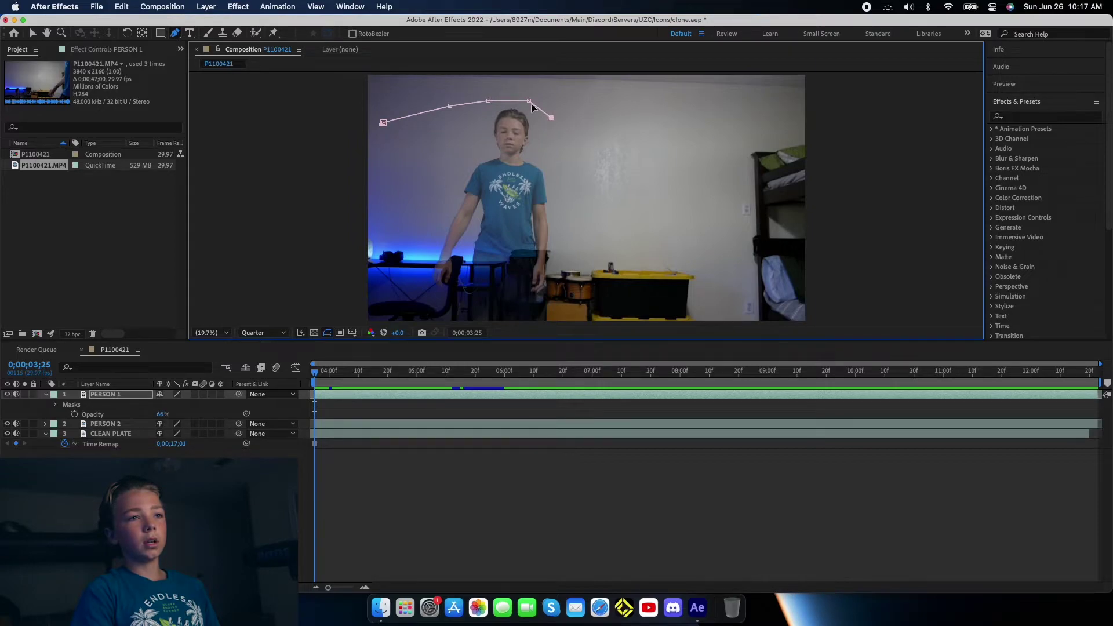
{"action": "left_click", "coordinate": [578, 204]}
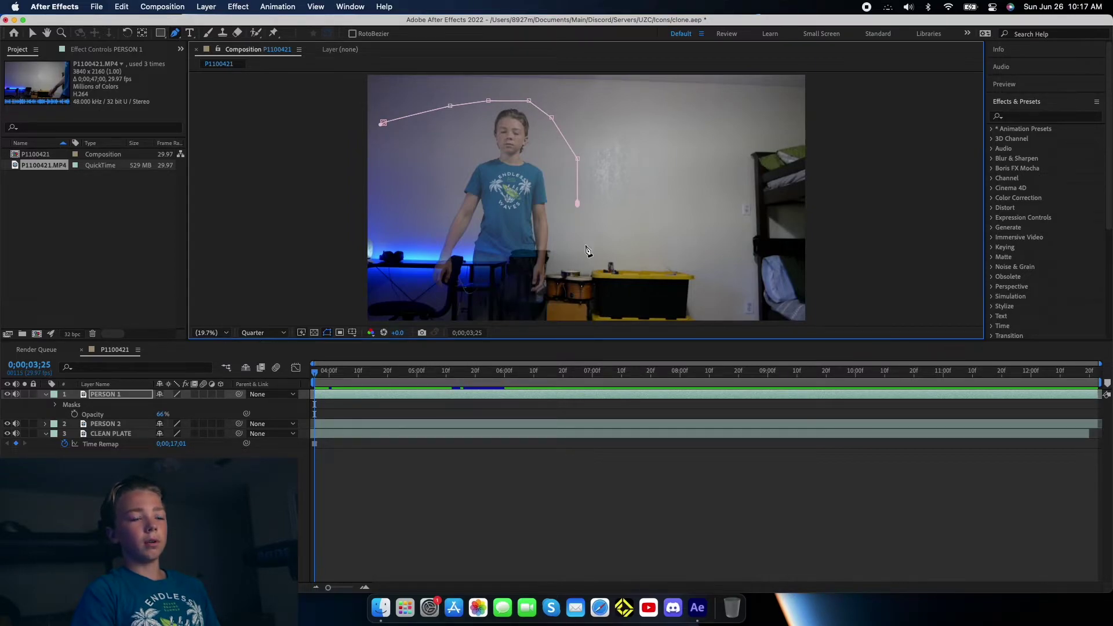
{"action": "left_click", "coordinate": [586, 246]}
{"action": "left_click", "coordinate": [592, 310]}
{"action": "scroll", "coordinate": [590, 310], "scroll_direction": "down", "scroll_amount": 3}
{"action": "scroll", "coordinate": [590, 310], "scroll_direction": "left", "scroll_amount": 1}
{"action": "left_click_drag", "start_coordinate": [588, 305], "coordinate": [580, 304]}
{"action": "left_click_drag", "start_coordinate": [369, 292], "coordinate": [363, 283]}
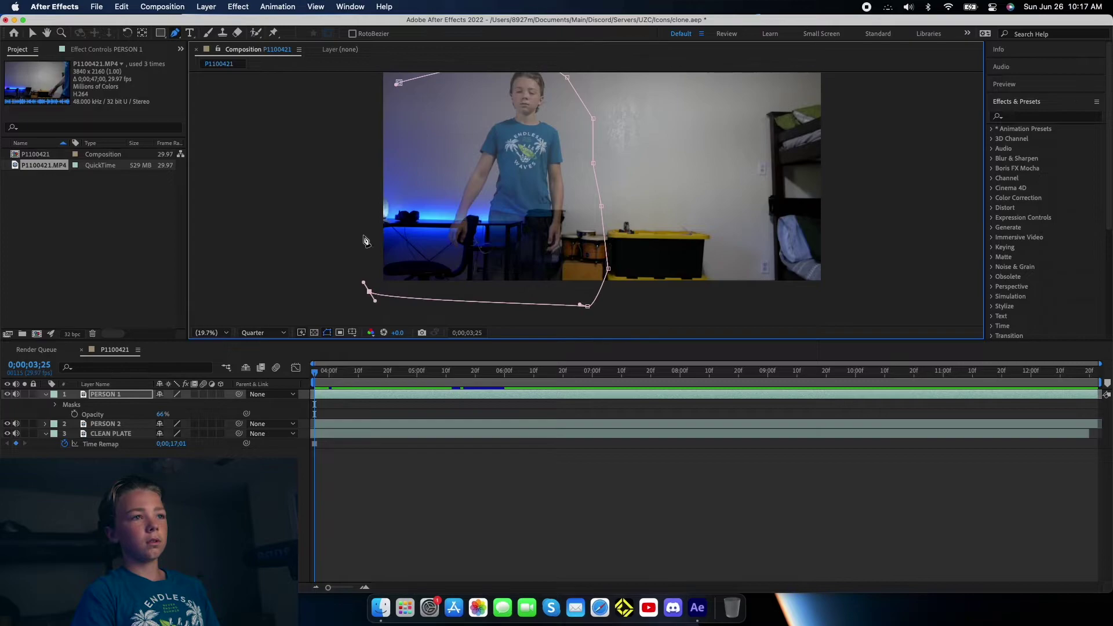
{"action": "left_click", "coordinate": [400, 82]}
- Restore the PERSON 1 layer's opacity to 100% at 0;00;11;16 with both people in view, and deselect the layer
{"action": "left_click_drag", "start_coordinate": [326, 371], "coordinate": [989, 387]}
{"action": "scroll", "coordinate": [566, 73], "scroll_direction": "up", "scroll_amount": 2}
{"action": "left_click_drag", "start_coordinate": [165, 418], "coordinate": [400, 404]}
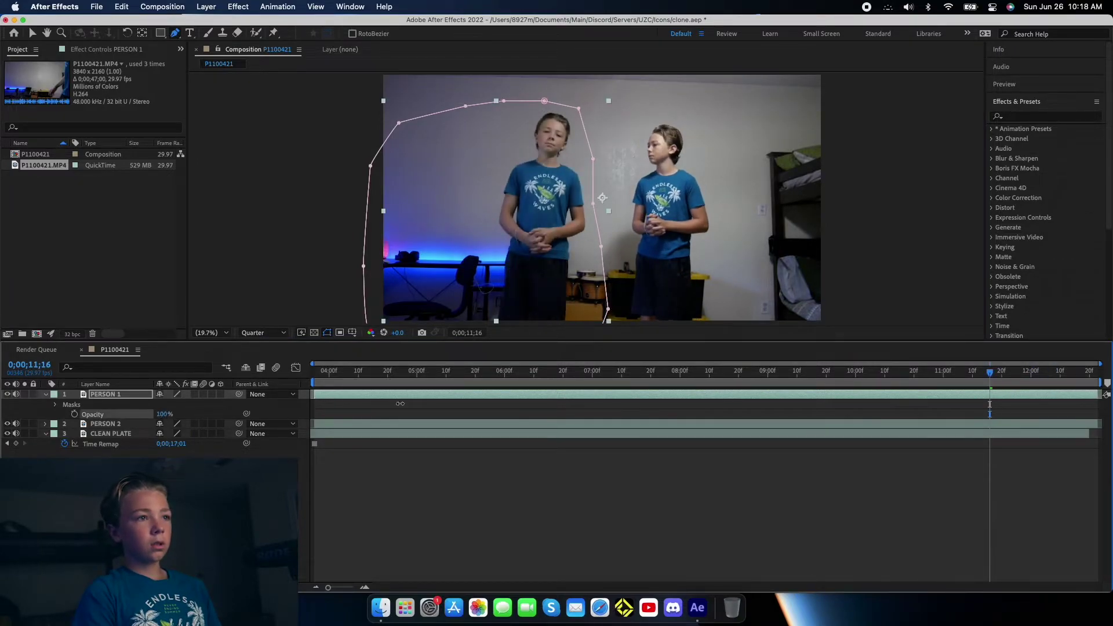
{"action": "key", "text": "v"}
{"action": "left_click", "coordinate": [314, 206]}
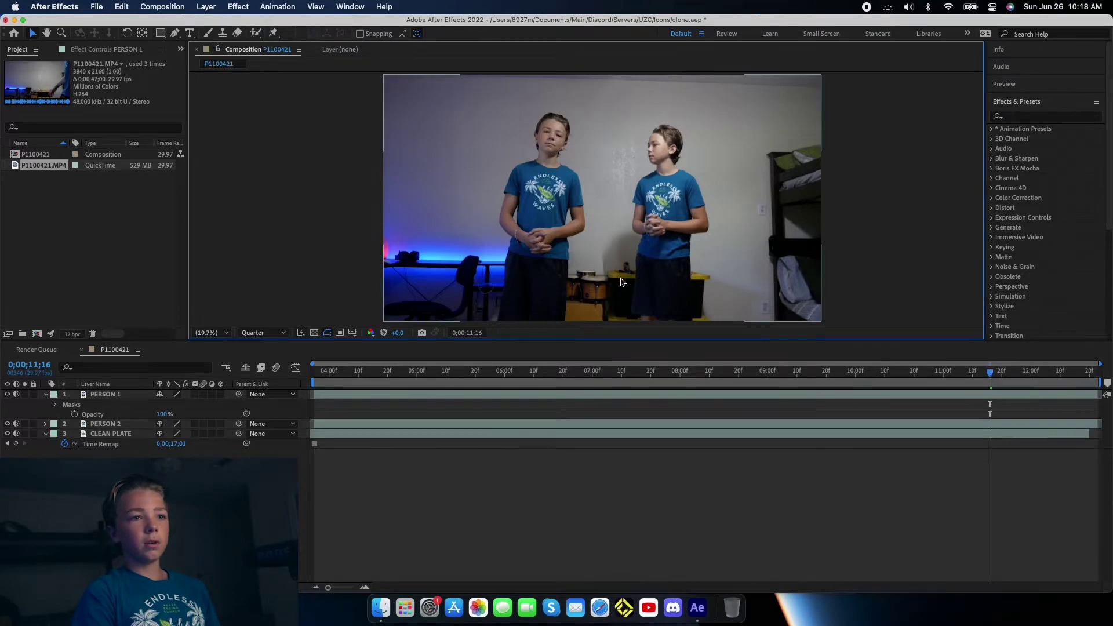
- Reveal the mask properties of the PERSON 1 layer and set Mask 1's feather to 113 pixels to soften the seam between the two people
{"action": "scroll", "coordinate": [620, 277], "scroll_direction": "up", "scroll_amount": 5}
{"action": "key", "text": "h"}
{"action": "left_click_drag", "start_coordinate": [641, 270], "coordinate": [626, 104]}
{"action": "key", "text": "v"}
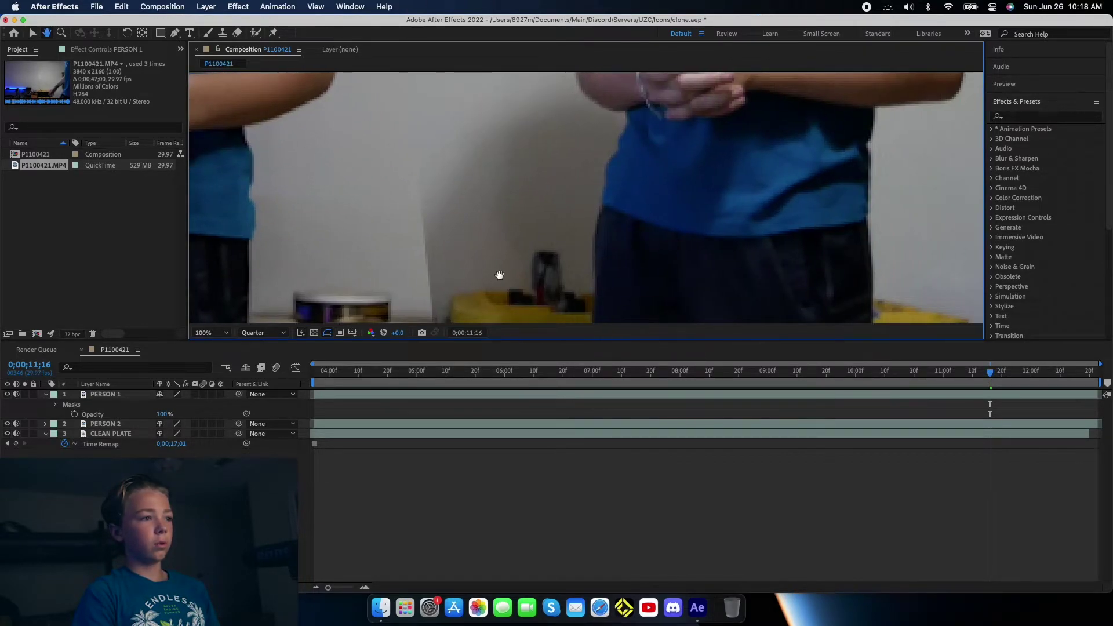
{"action": "left_click_drag", "start_coordinate": [497, 274], "coordinate": [530, 124]}
{"action": "left_click", "coordinate": [103, 395]}
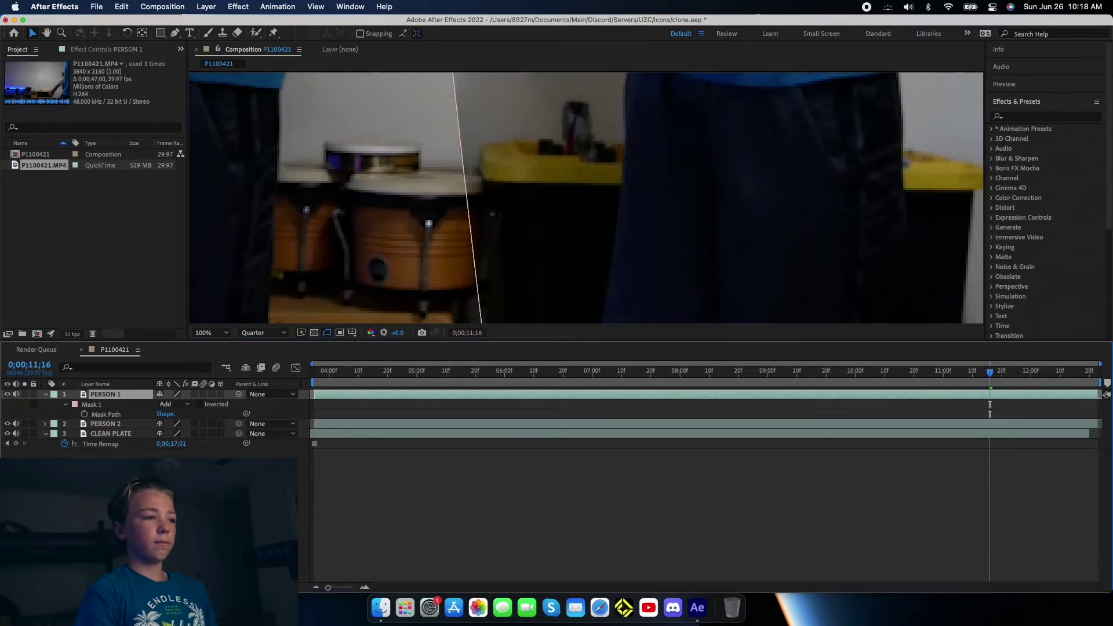
{"action": "key", "text": "u"}
{"action": "key", "text": "m"}
{"action": "key", "text": "m"}
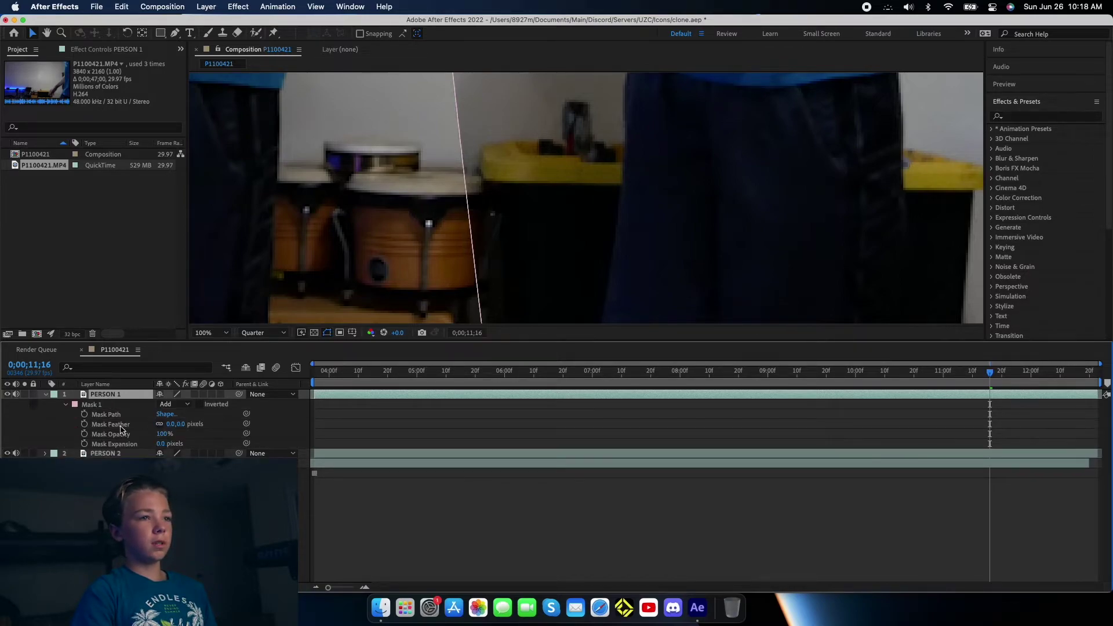
{"action": "key", "text": "comma"}
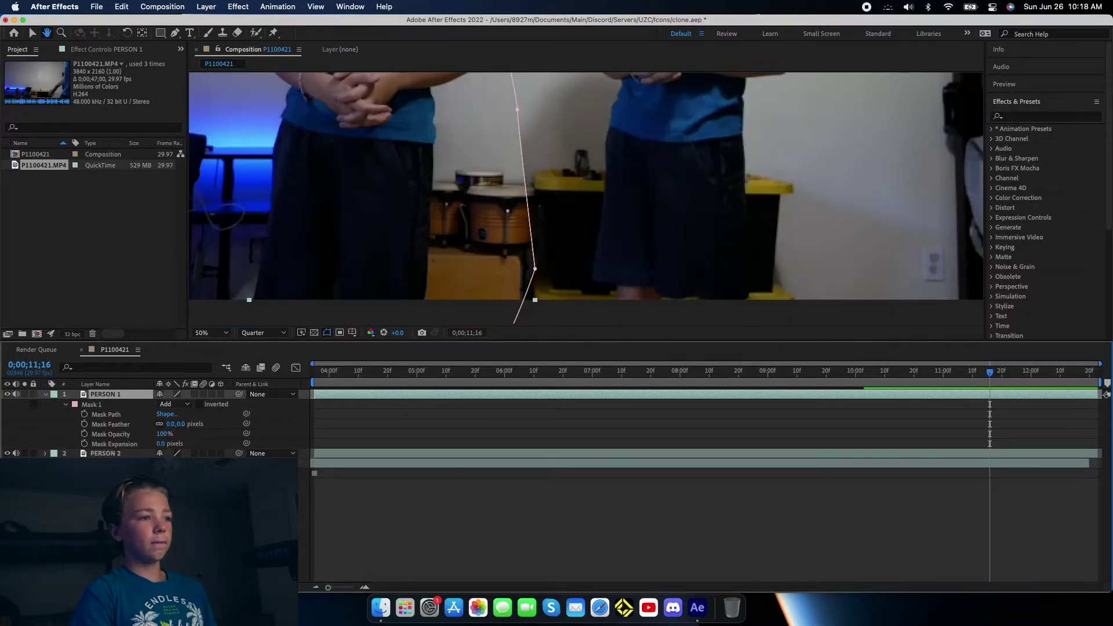
{"action": "left_click_drag", "start_coordinate": [180, 429], "coordinate": [280, 410]}
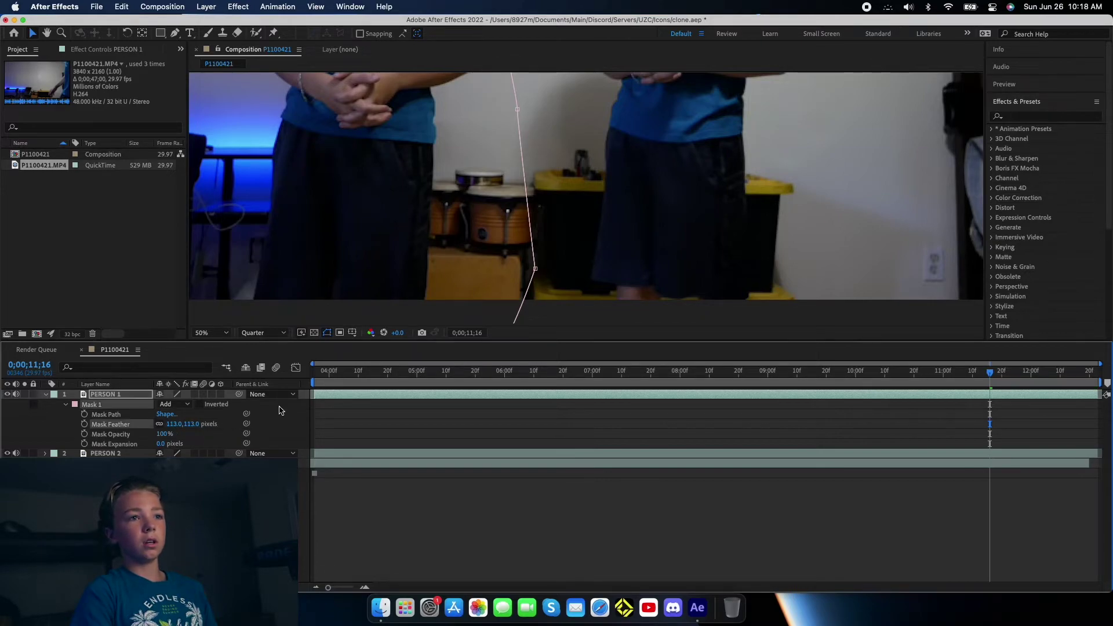
- Deselect the layer and preview the comp from its start with the feathered mask, stopping at about 0;00;09;02
{"action": "left_click", "coordinate": [555, 314]}
{"action": "scroll", "coordinate": [554, 314], "scroll_direction": "down", "scroll_amount": 4}
{"action": "key", "text": "space"}
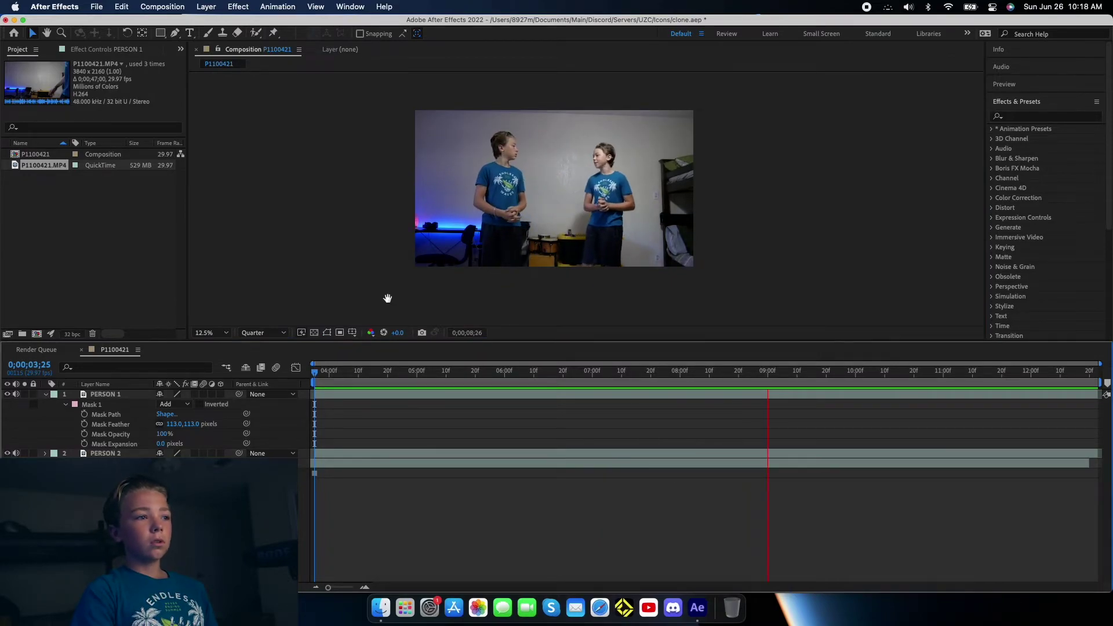
{"action": "left_click", "coordinate": [684, 240]}
- Reshape PERSON 1's Mask 1 by moving two lower points on its inner edge closer to the person with the blue backlight
{"action": "key", "text": "period"}
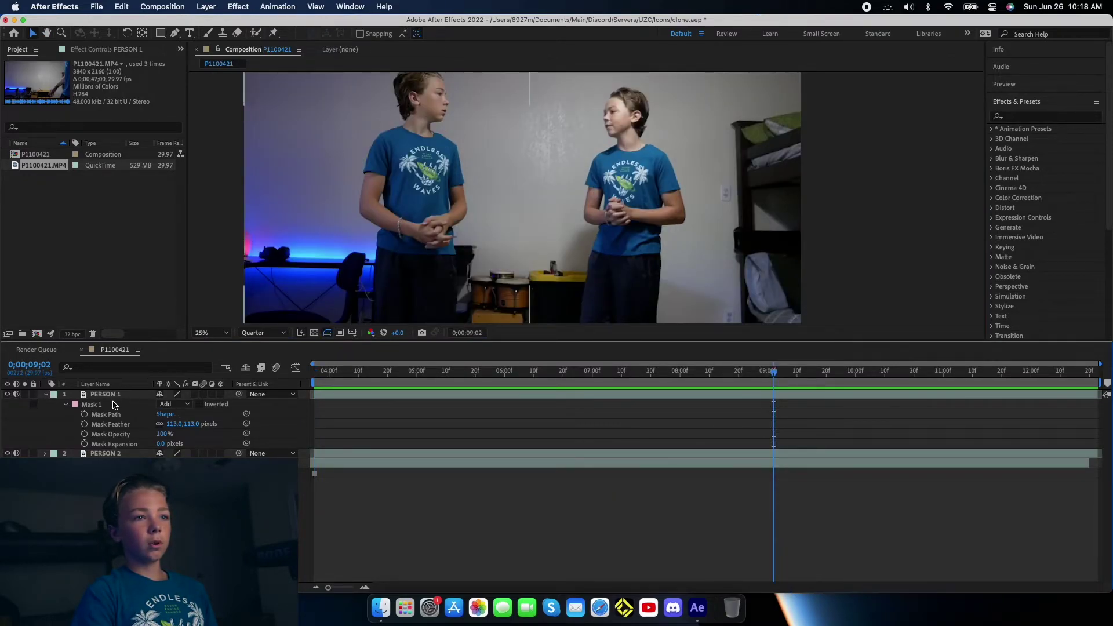
{"action": "left_click", "coordinate": [115, 405]}
{"action": "left_click_drag", "start_coordinate": [530, 239], "coordinate": [533, 237]}
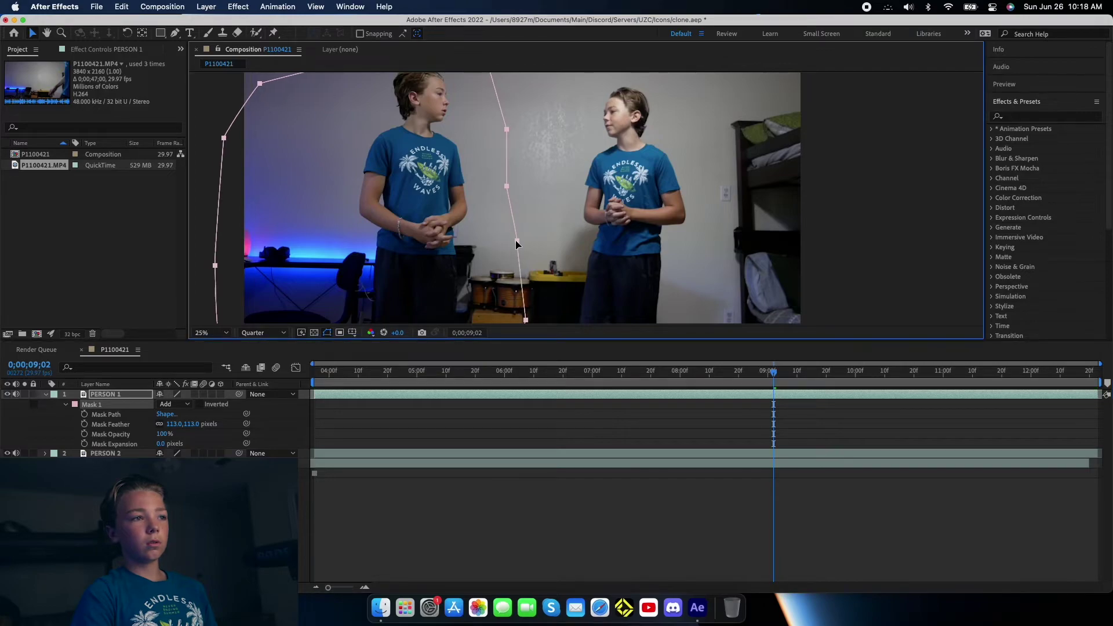
{"action": "left_click", "coordinate": [467, 250]}
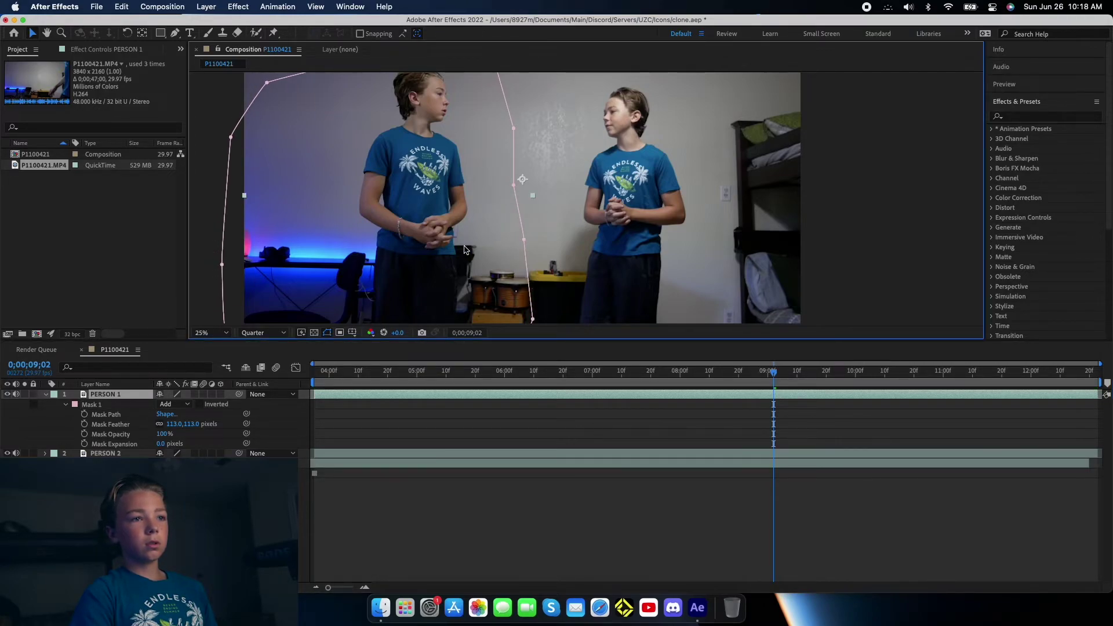
{"action": "left_click_drag", "start_coordinate": [523, 240], "coordinate": [496, 240]}
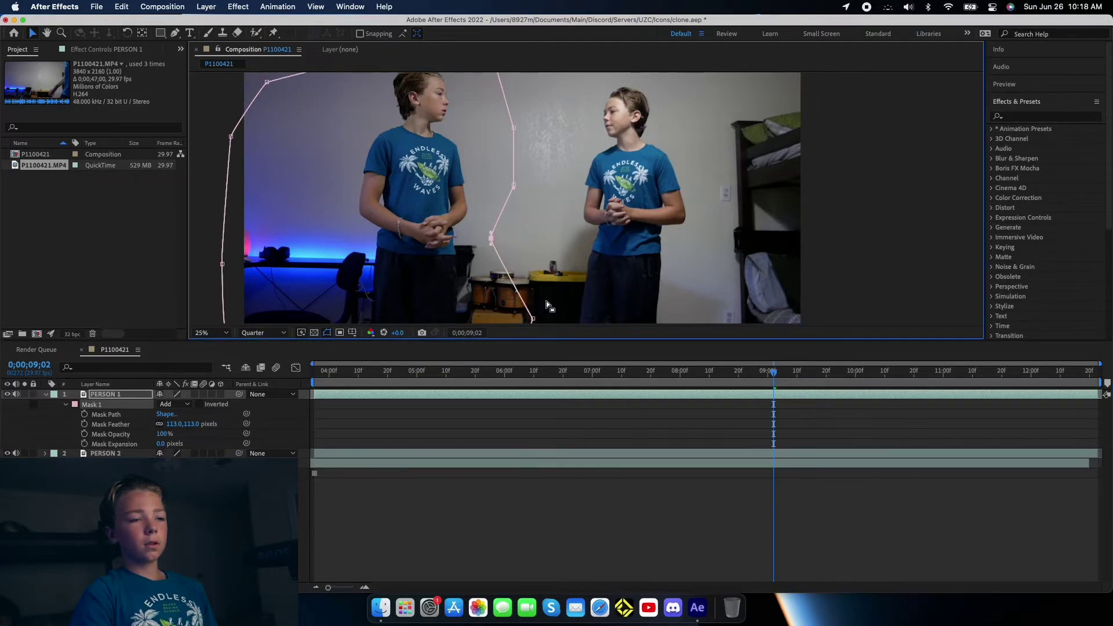
{"action": "left_click_drag", "start_coordinate": [533, 320], "coordinate": [491, 335]}
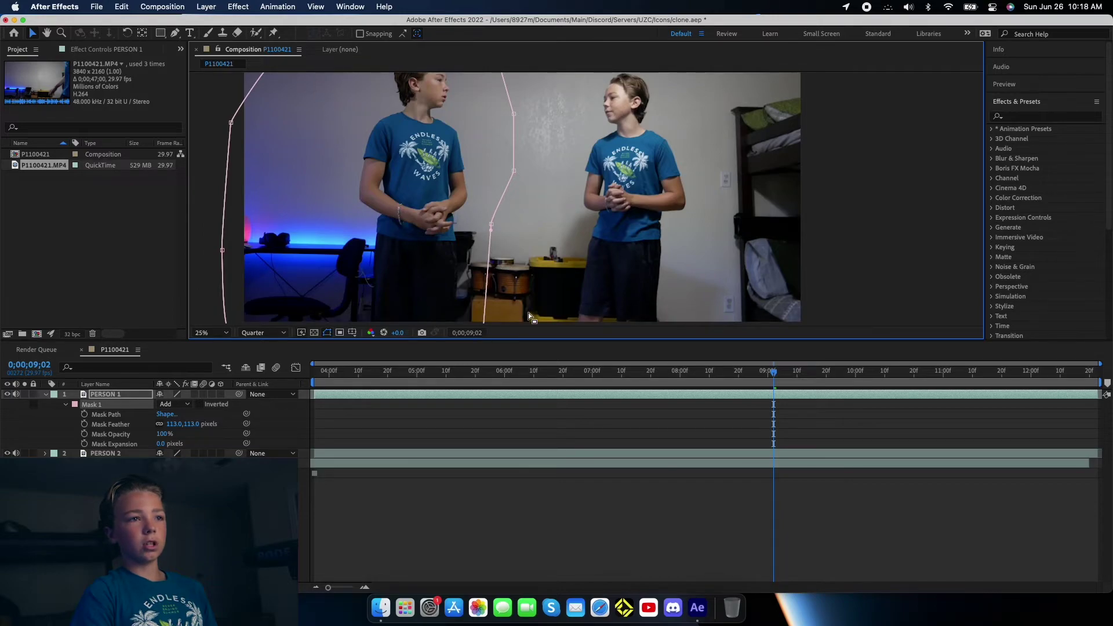